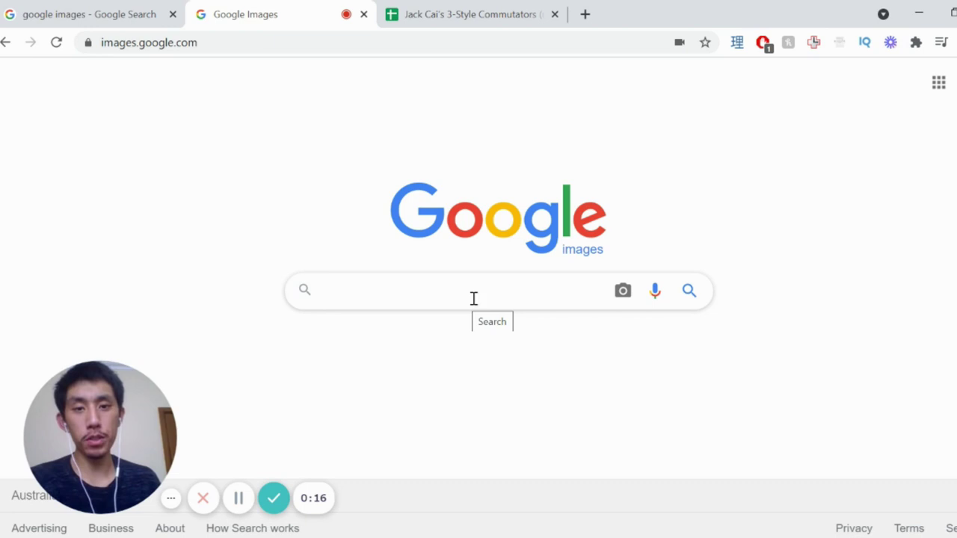
# Step: Bring Anki's deck list in front of the Google Images page
pyautogui.click(460, 535)
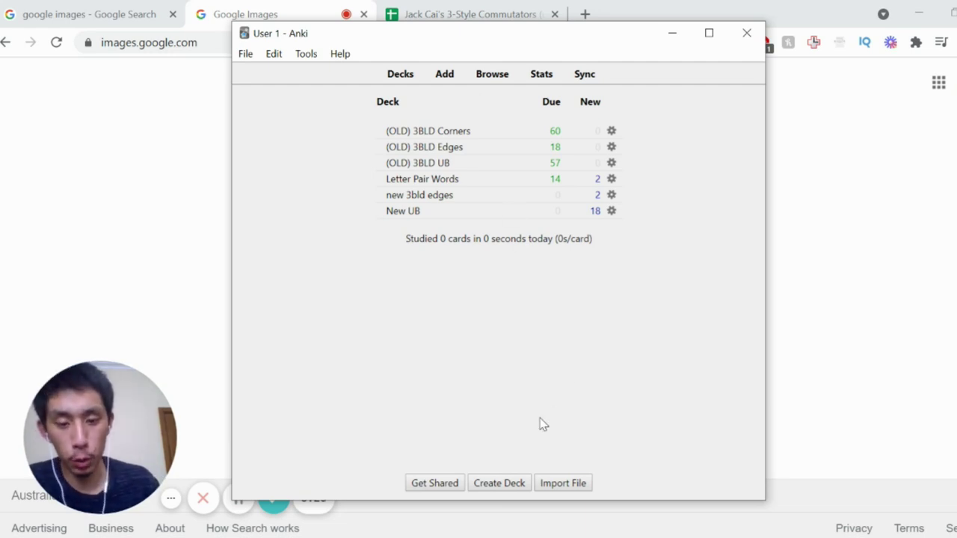
# Step: Create the deck 'Tricky Letter Pair Words' and set it as the Add window's target deck
pyautogui.click(493, 485)
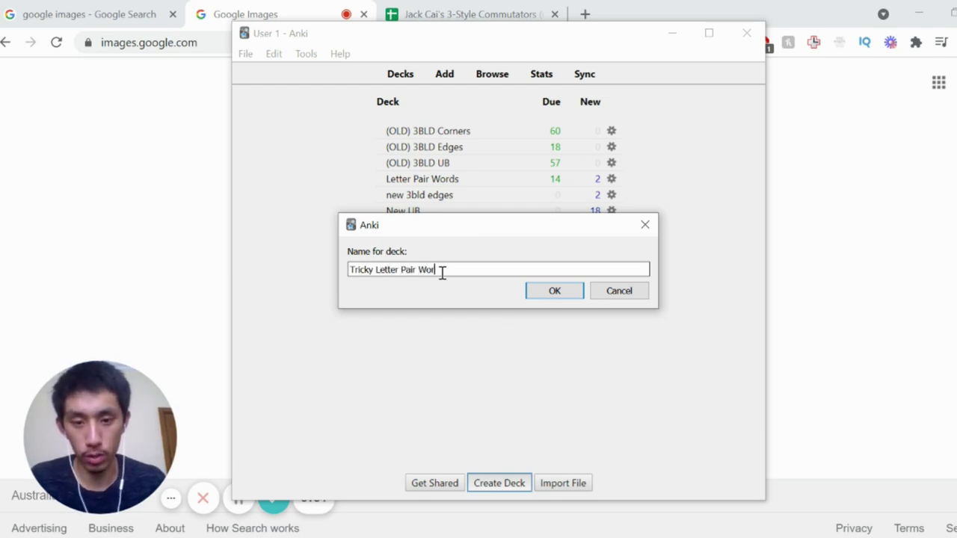
pyautogui.click(554, 292)
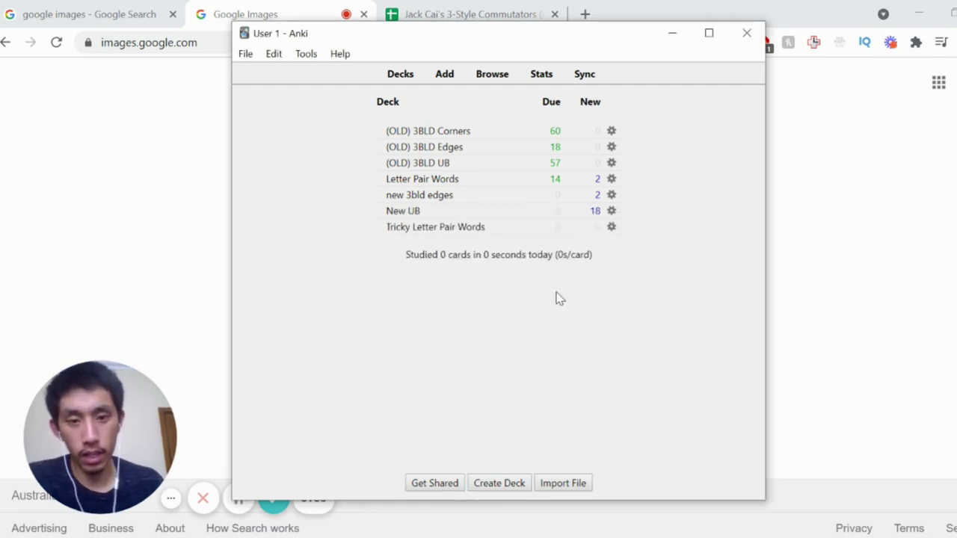
pyautogui.click(444, 77)
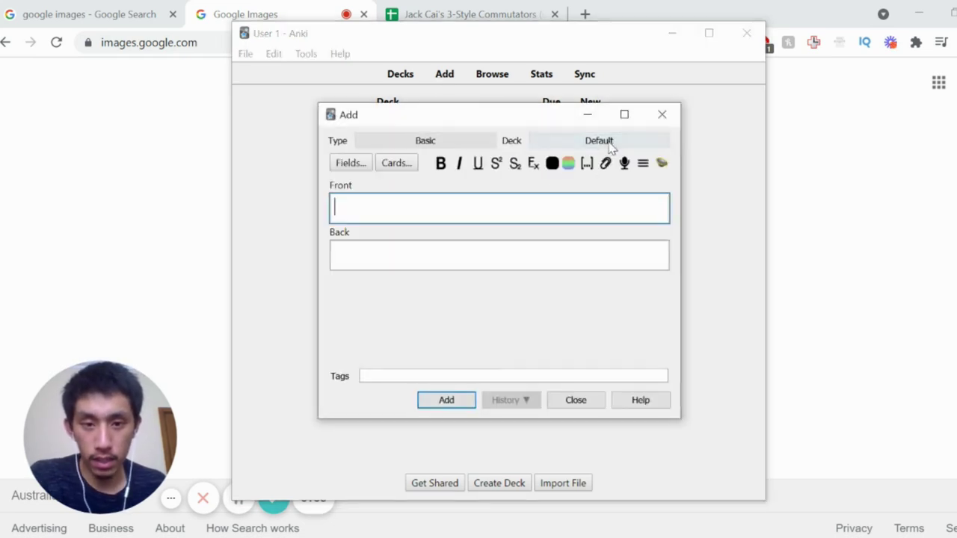
pyautogui.click(573, 146)
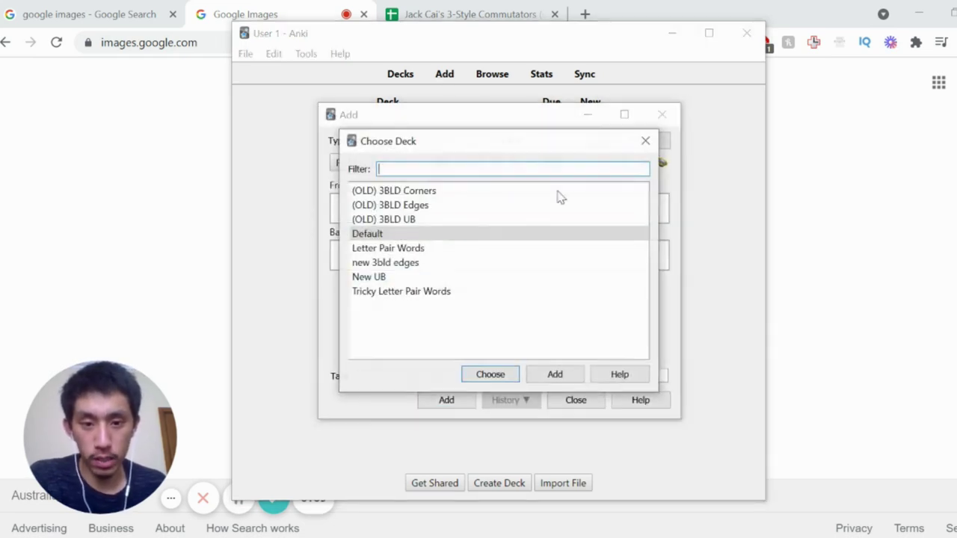
pyautogui.click(441, 292)
pyautogui.click(491, 374)
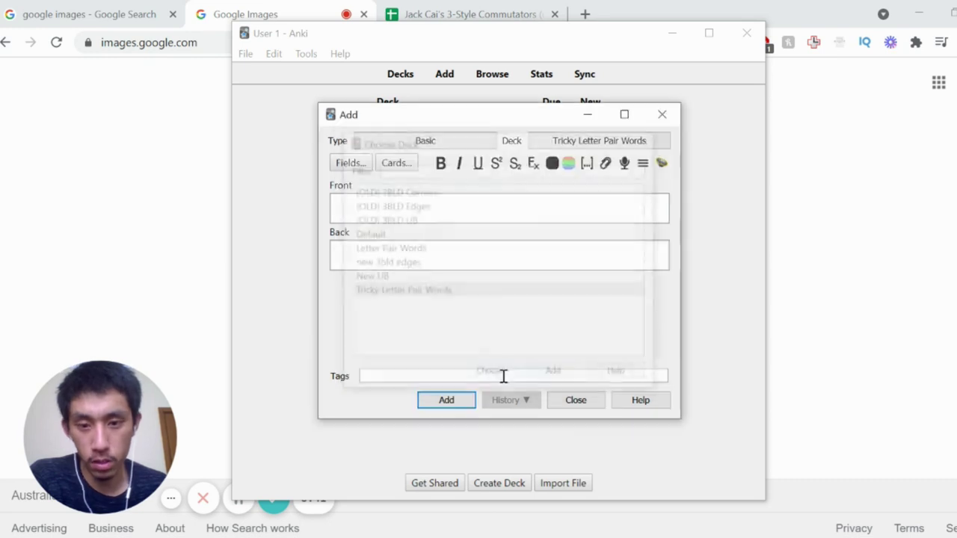
# Step: Enter QW on the card's front and 'crow' on its back
pyautogui.click(521, 218)
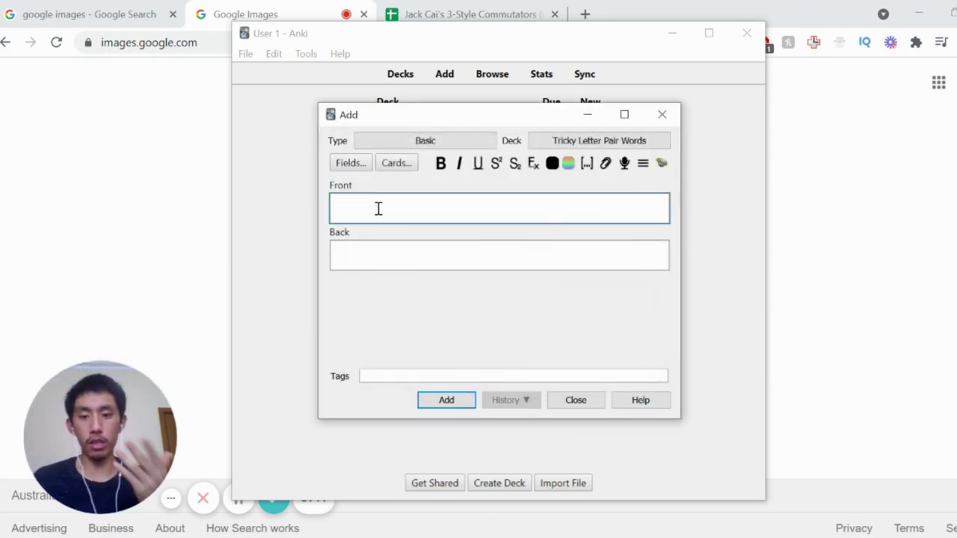
pyautogui.write('QW')
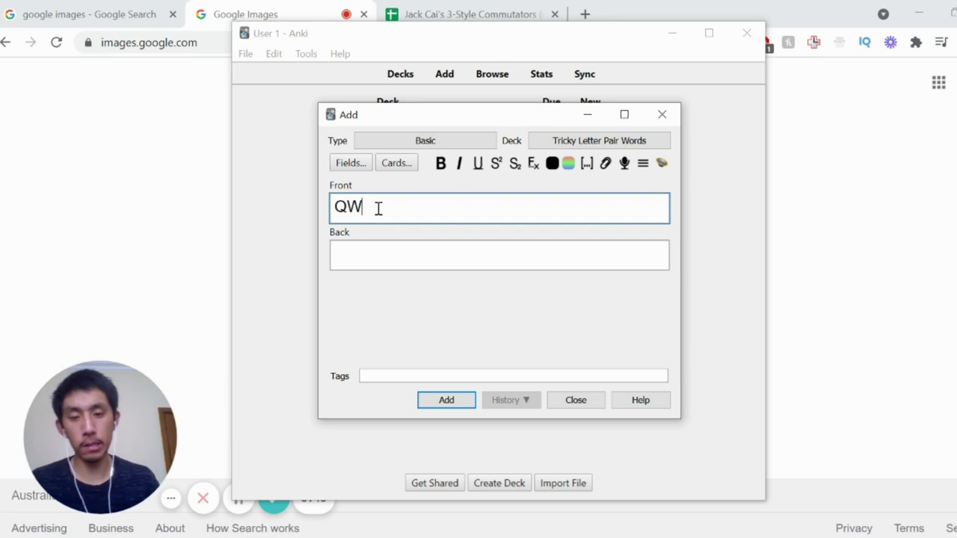
pyautogui.click(424, 243)
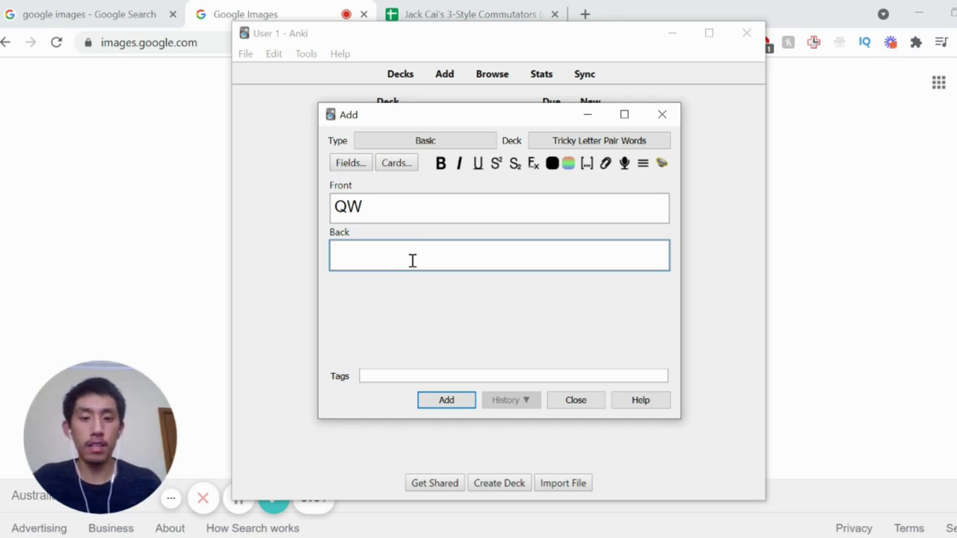
pyautogui.click(331, 207)
pyautogui.hotkey('shift', 'Right')
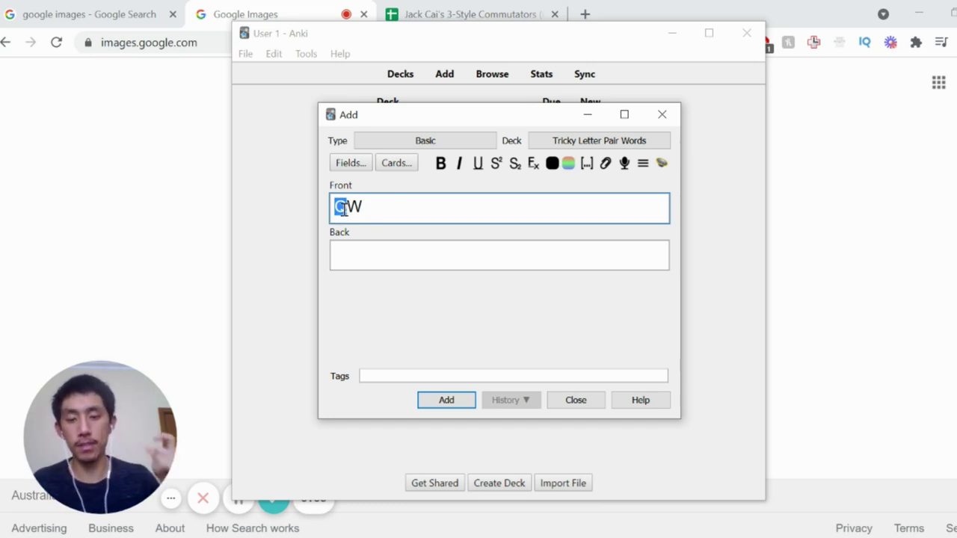
pyautogui.click(336, 268)
pyautogui.write('crow')
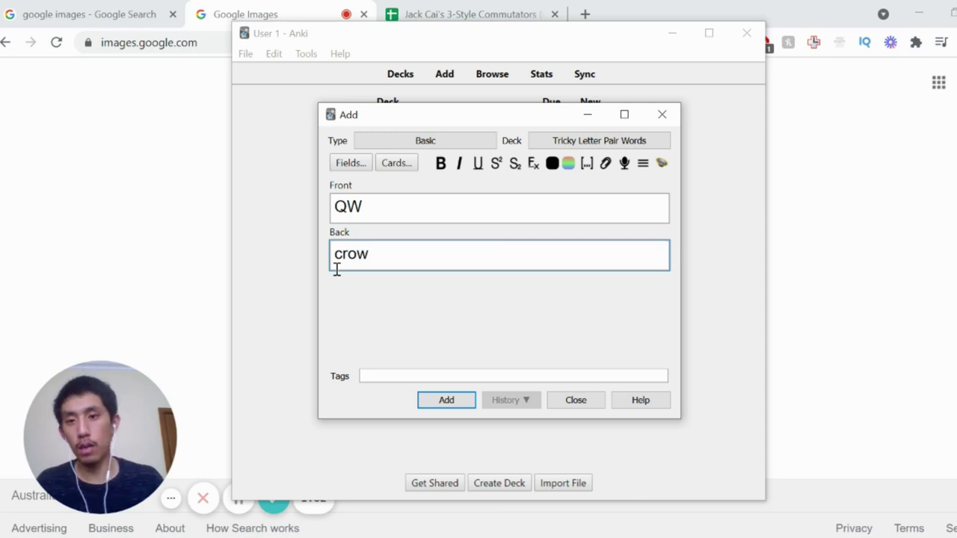
# Step: Search Google Images for crow, put a crow photo on the back, and save the QW card
pyautogui.click(113, 241)
pyautogui.click(363, 278)
pyautogui.write('crow')
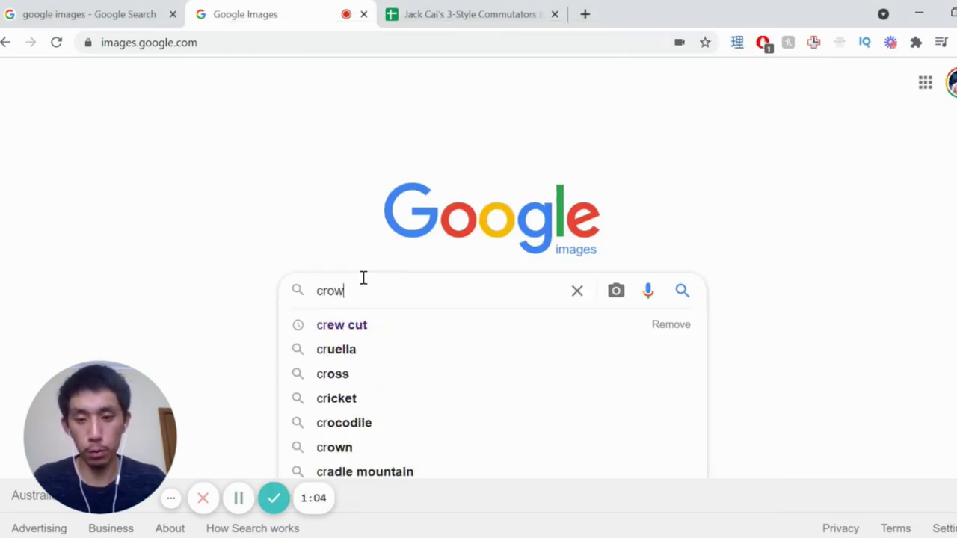
pyautogui.press('Return')
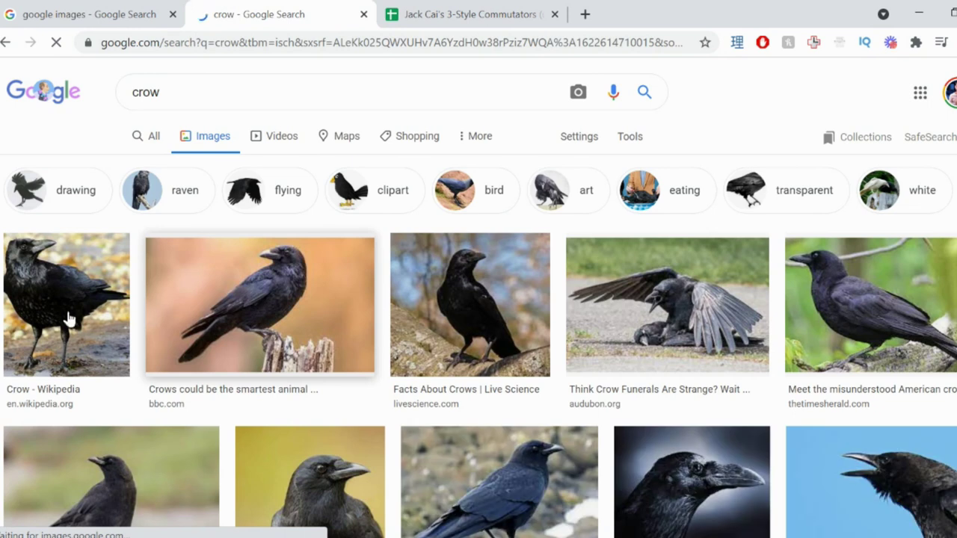
pyautogui.moveTo(67, 317); pyautogui.dragTo(416, 262)
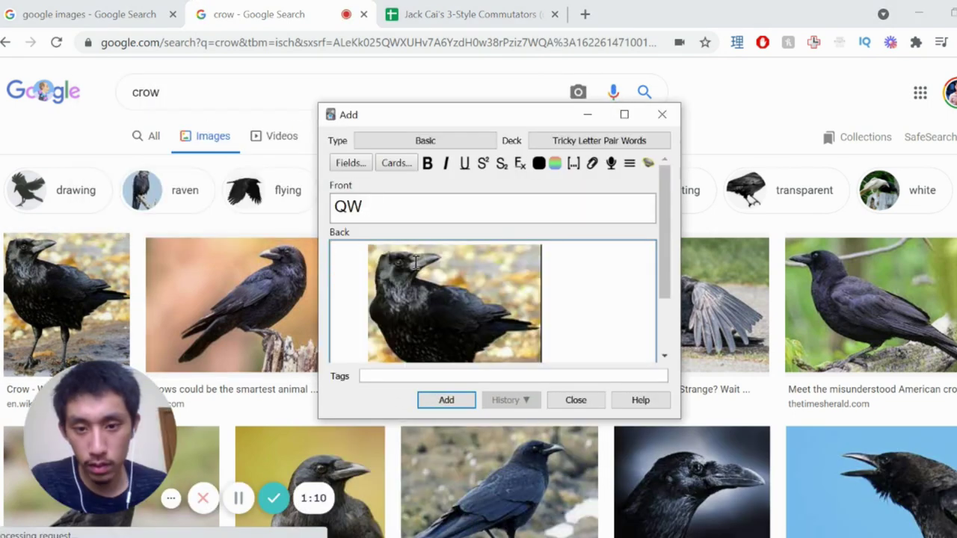
pyautogui.press('Return')
pyautogui.write('crow')
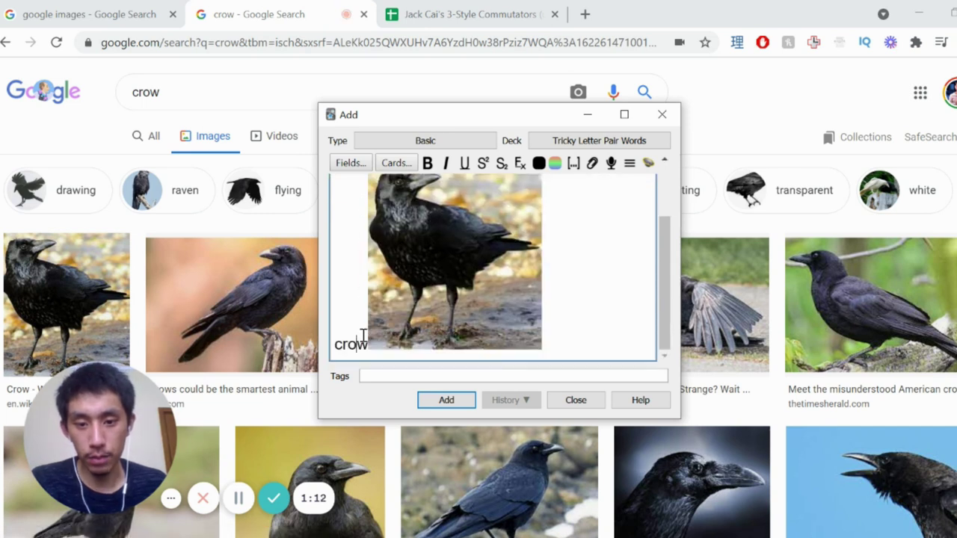
pyautogui.press('BackSpace')
pyautogui.press('BackSpace')
pyautogui.press('BackSpace')
pyautogui.press('BackSpace')
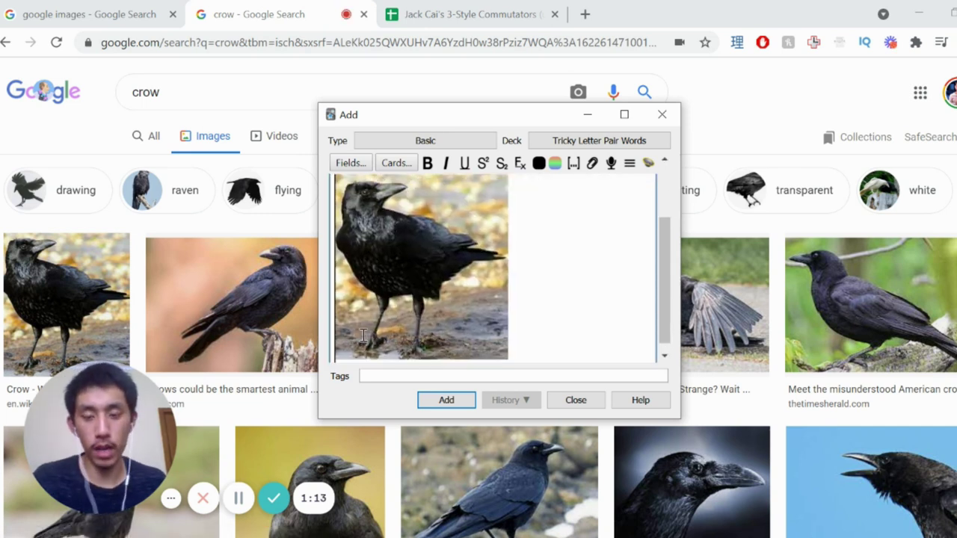
pyautogui.click(439, 400)
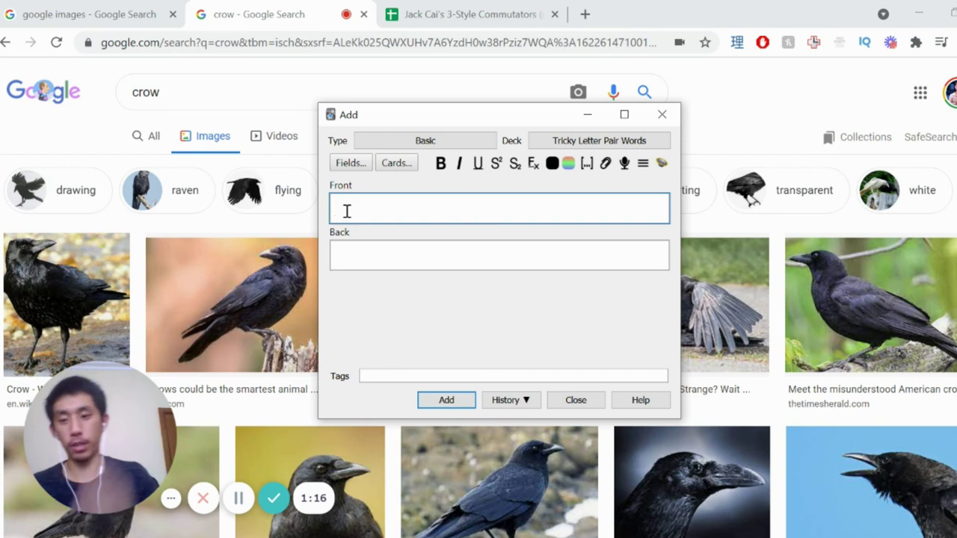
# Step: Add a GH card with 'ghost' on the back, then close the Add window
pyautogui.write('GH')
pyautogui.press('Tab')
pyautogui.write('ghost')
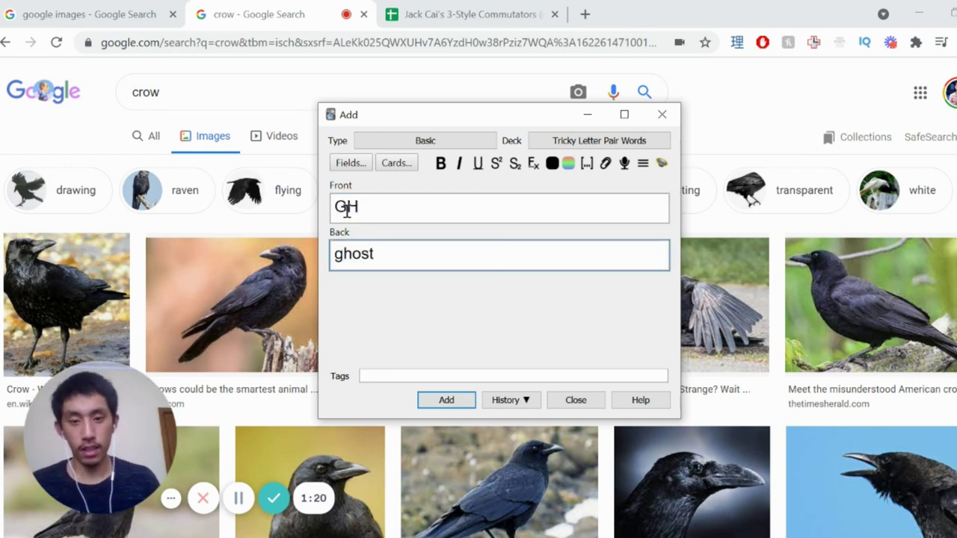
pyautogui.click(442, 400)
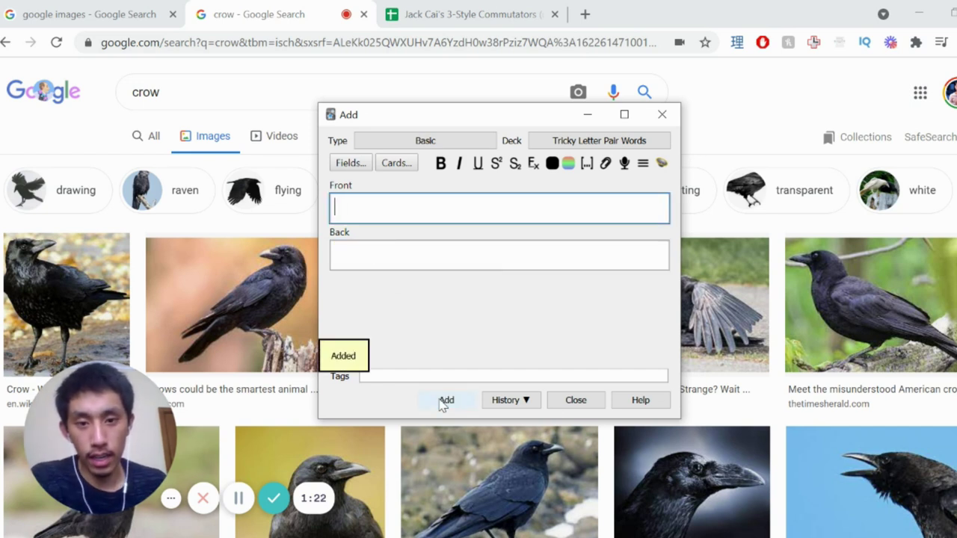
pyautogui.click(662, 115)
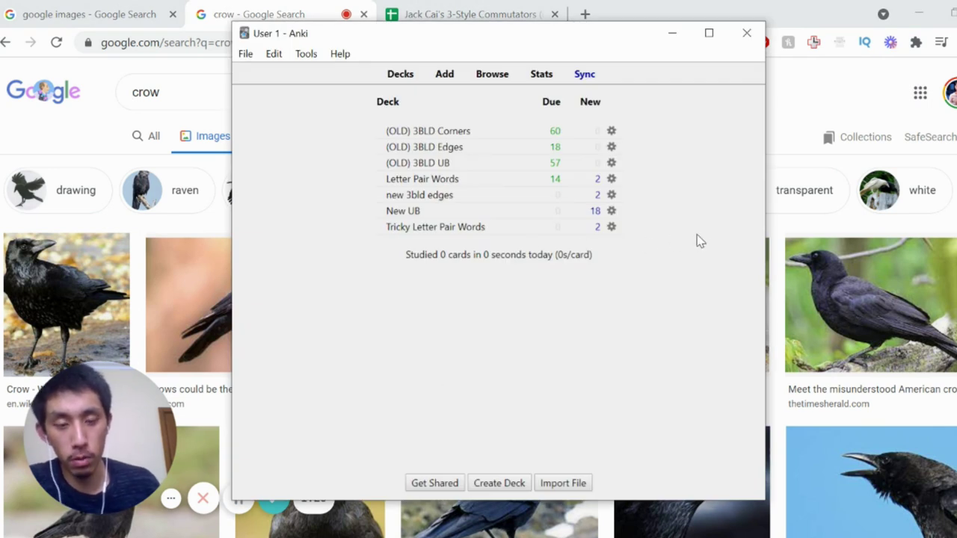
# Step: Study Tricky Letter Pair Words, rating QW Good and GH Again, then return to Decks
pyautogui.click(465, 227)
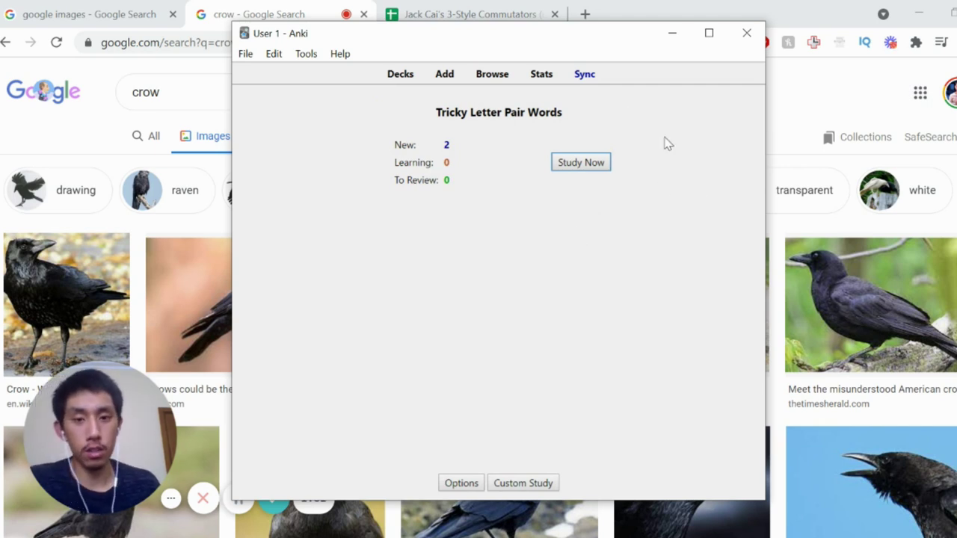
pyautogui.click(588, 170)
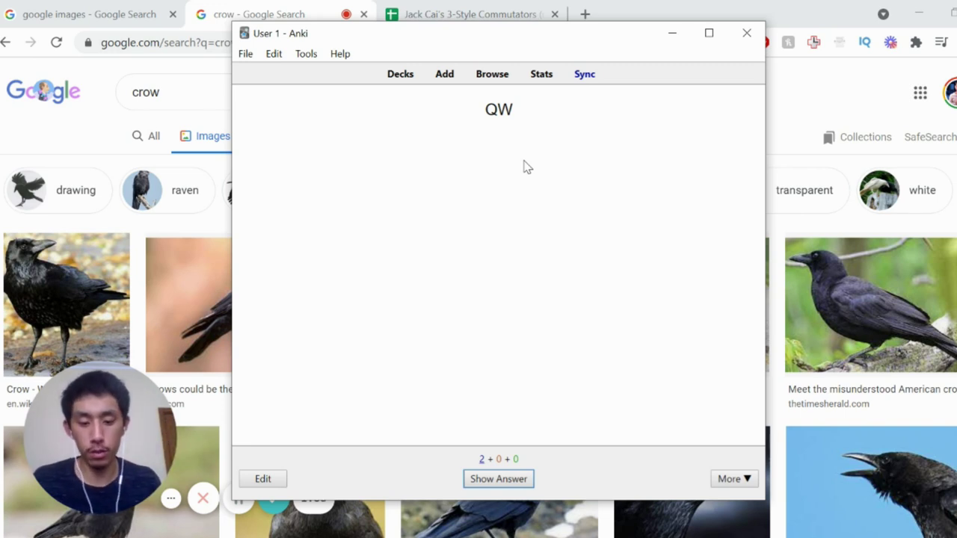
pyautogui.click(499, 478)
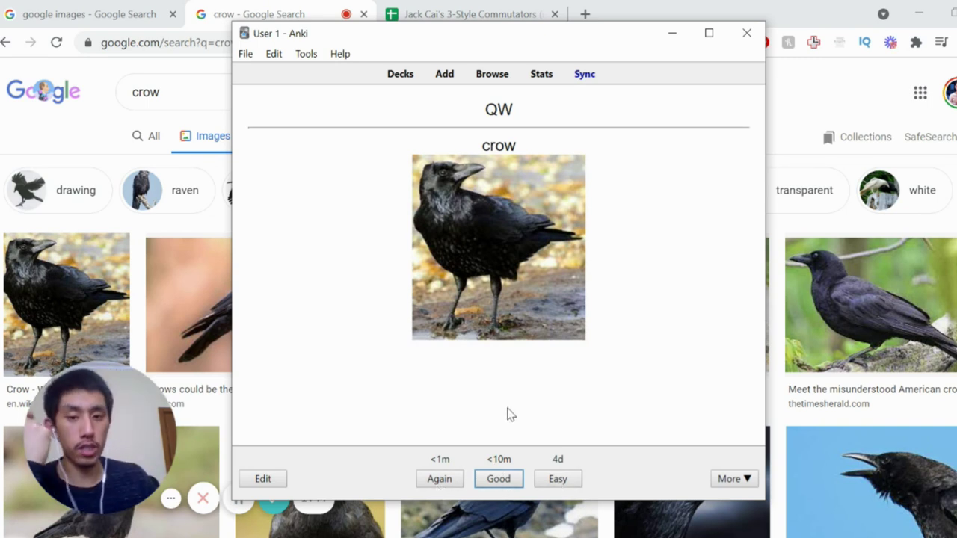
pyautogui.click(499, 479)
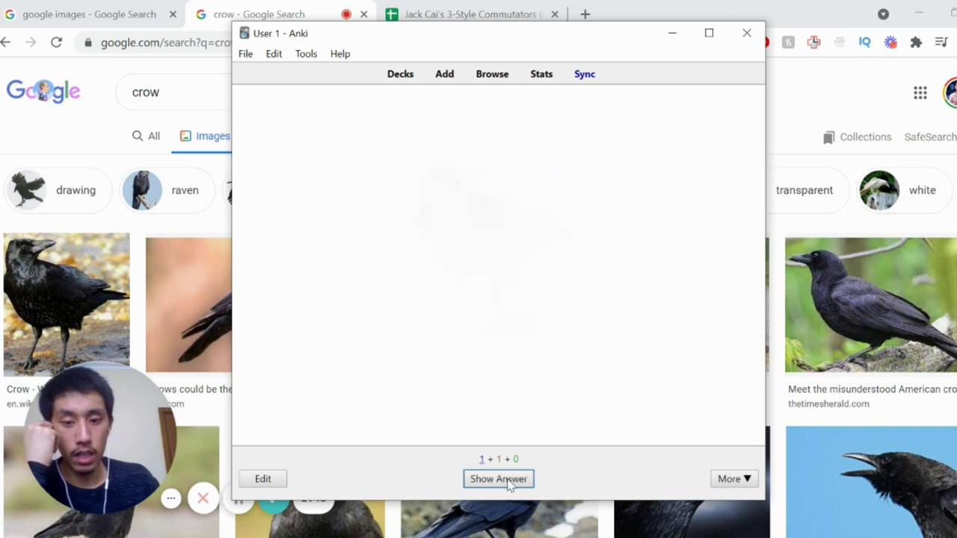
pyautogui.moveTo(509, 109); pyautogui.dragTo(489, 109)
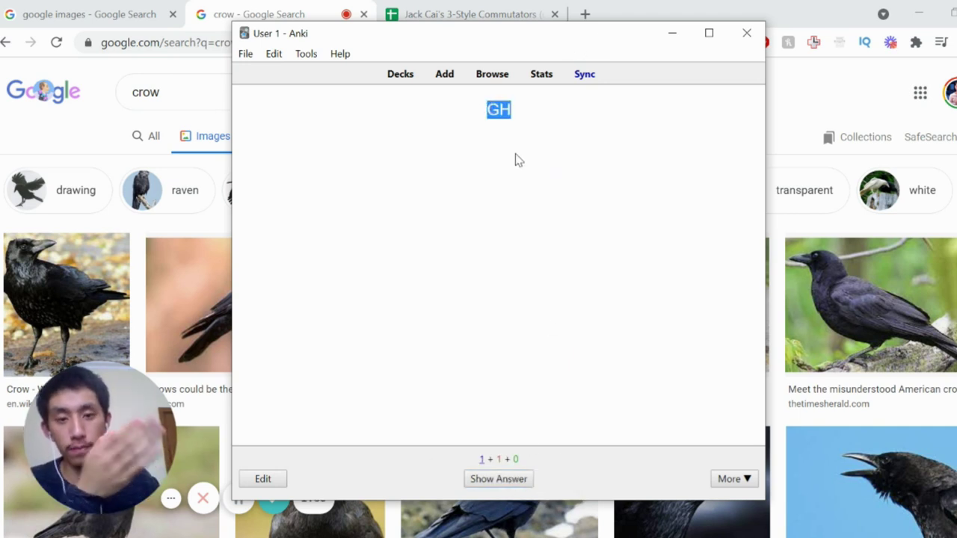
pyautogui.click(491, 479)
pyautogui.click(438, 479)
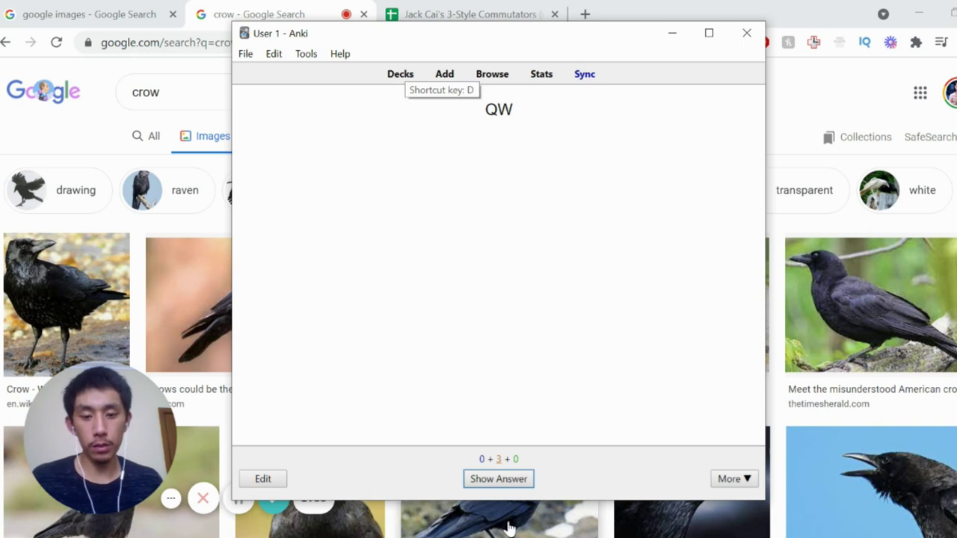
pyautogui.click(404, 81)
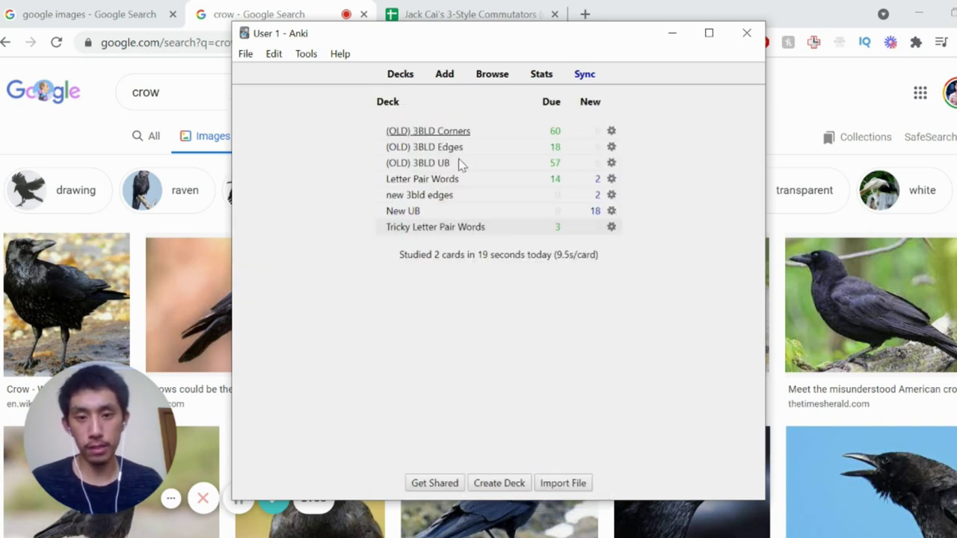
# Step: Create the deck '3-Style UF Algs' and bring up the Add card window
pyautogui.click(518, 485)
pyautogui.write('3-Style')
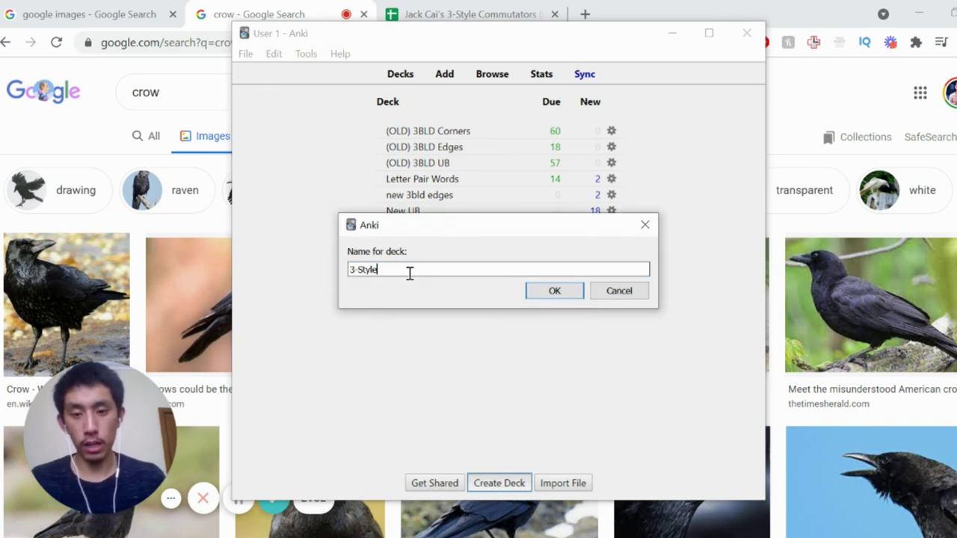
pyautogui.write(' UF Algs')
pyautogui.click(560, 292)
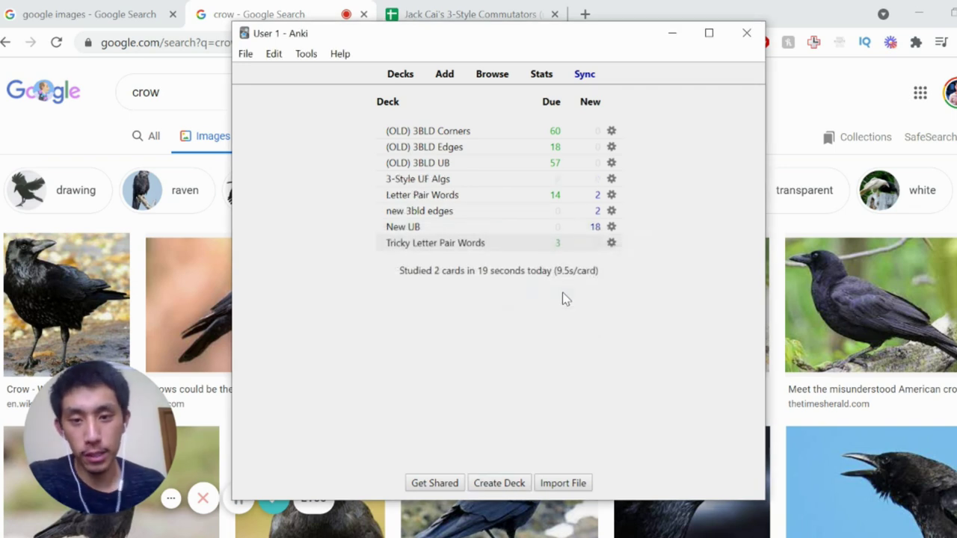
pyautogui.click(443, 75)
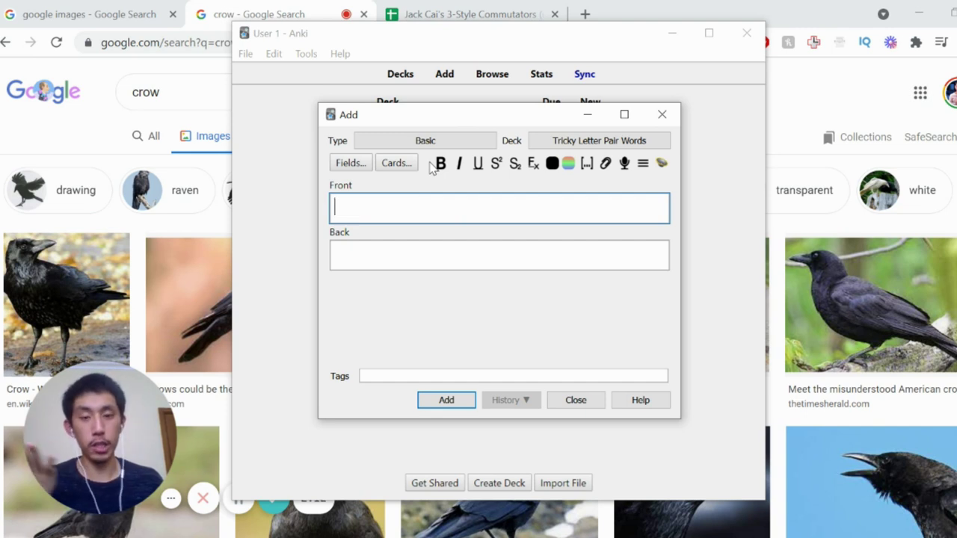
# Step: Target the 3-Style UF Algs deck and enter AB on the card's front
pyautogui.click(596, 143)
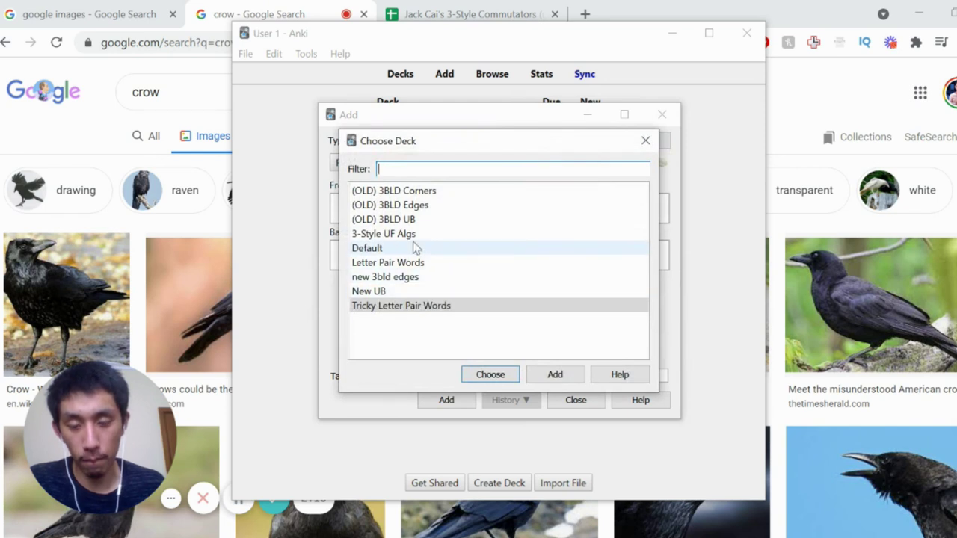
pyautogui.click(420, 236)
pyautogui.click(482, 373)
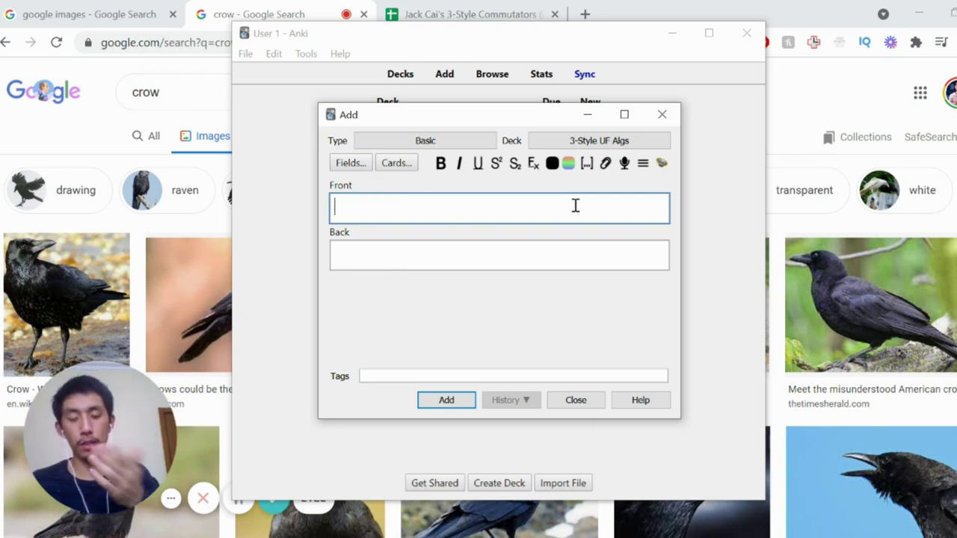
pyautogui.write('AB')
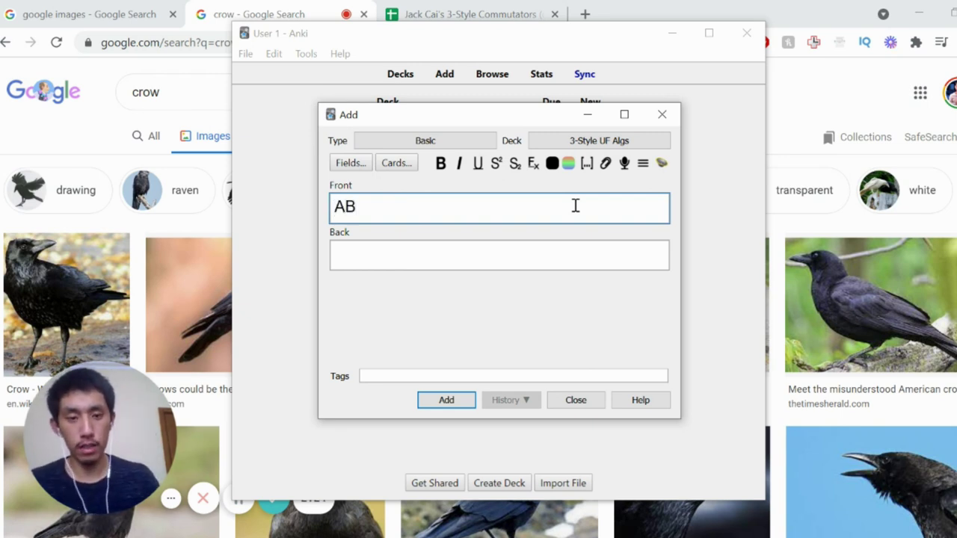
pyautogui.click(388, 255)
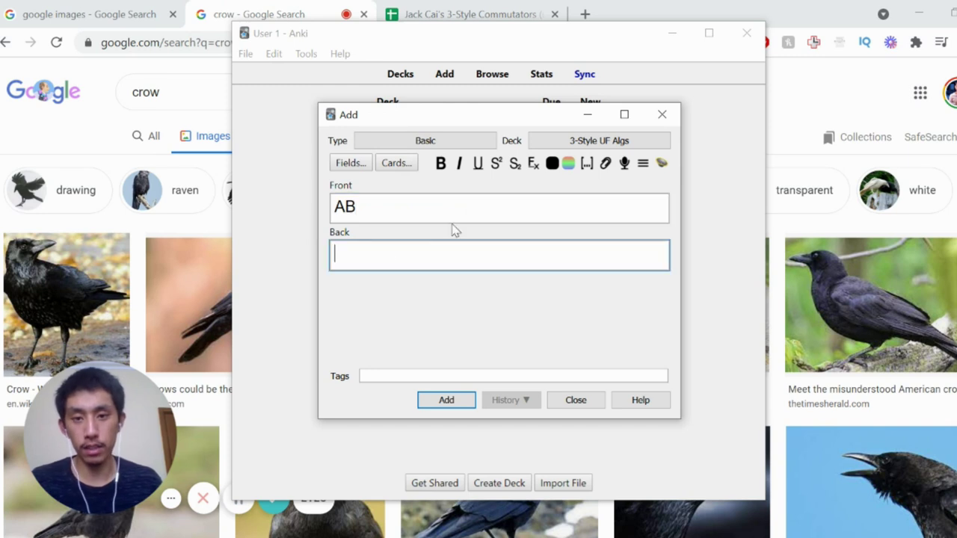
# Step: Copy [R2 U': [S, R2]] from sheet cell B3 onto the back and save the card
pyautogui.click(441, 13)
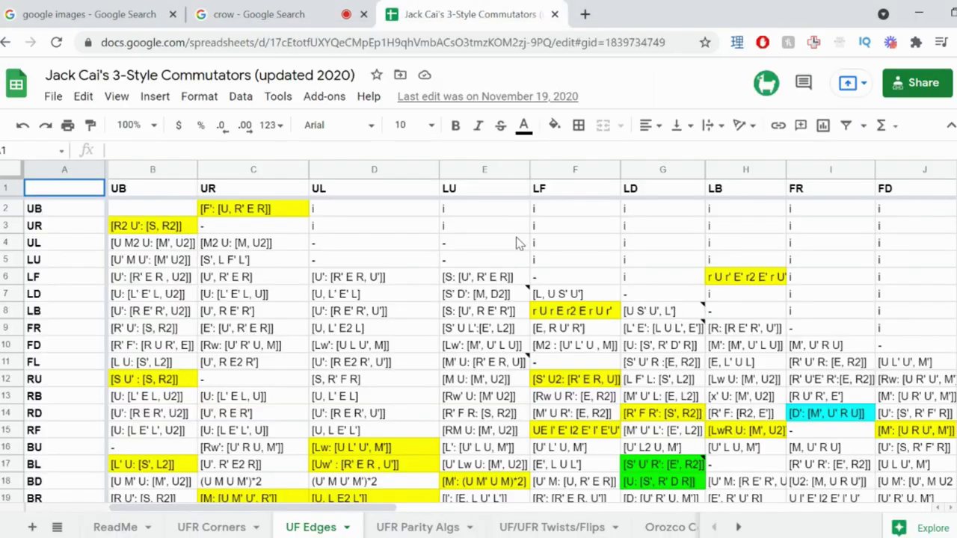
pyautogui.click(172, 232)
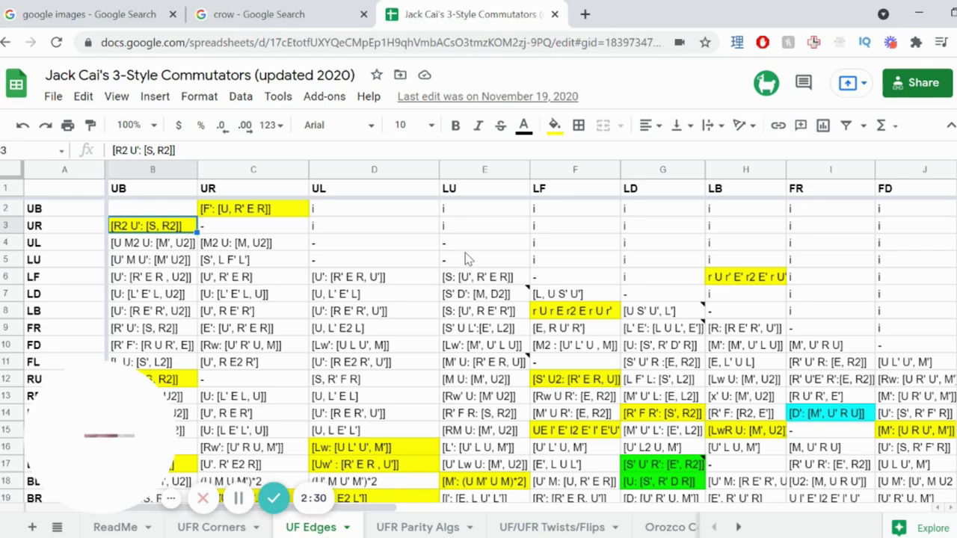
pyautogui.hotkey('ctrl', 'c')
pyautogui.moveTo(457, 485)
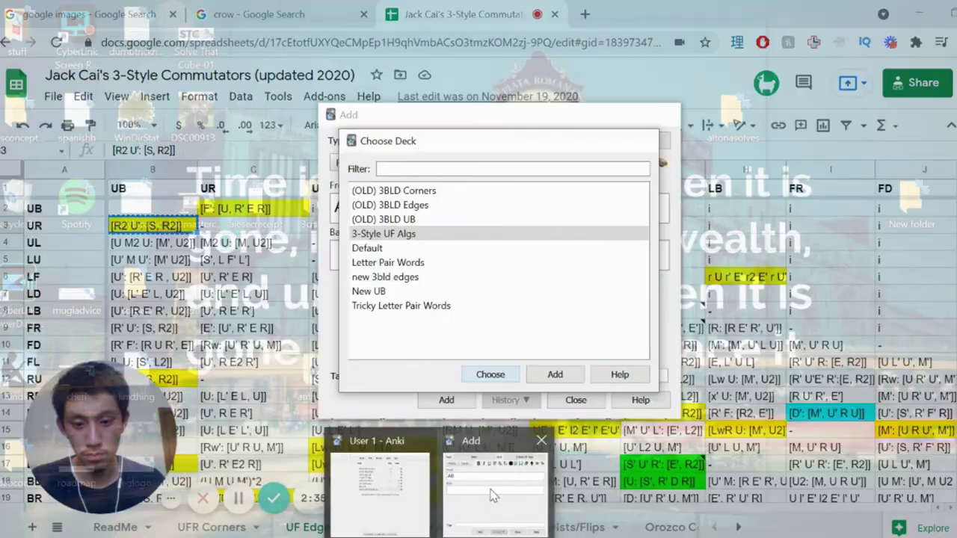
pyautogui.click(482, 486)
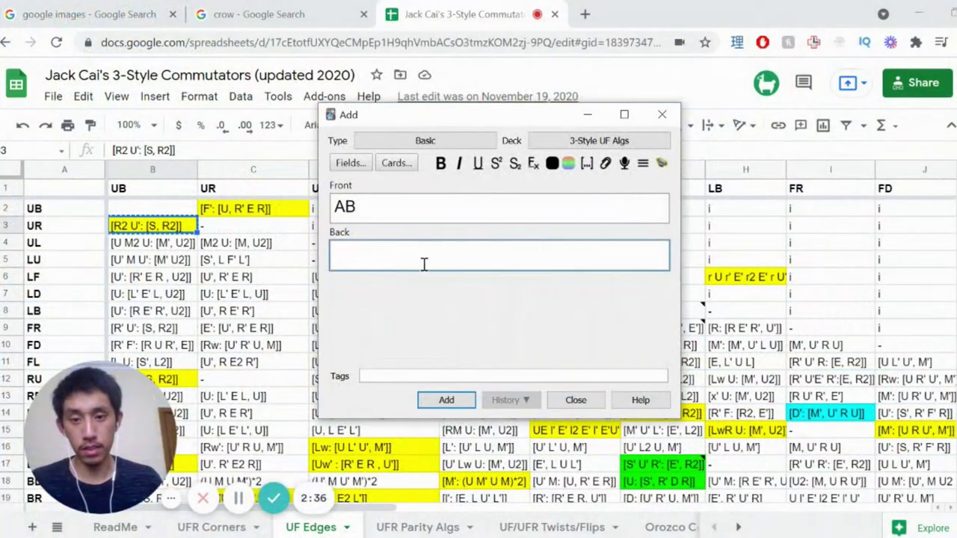
pyautogui.hotkey('ctrl', 'v')
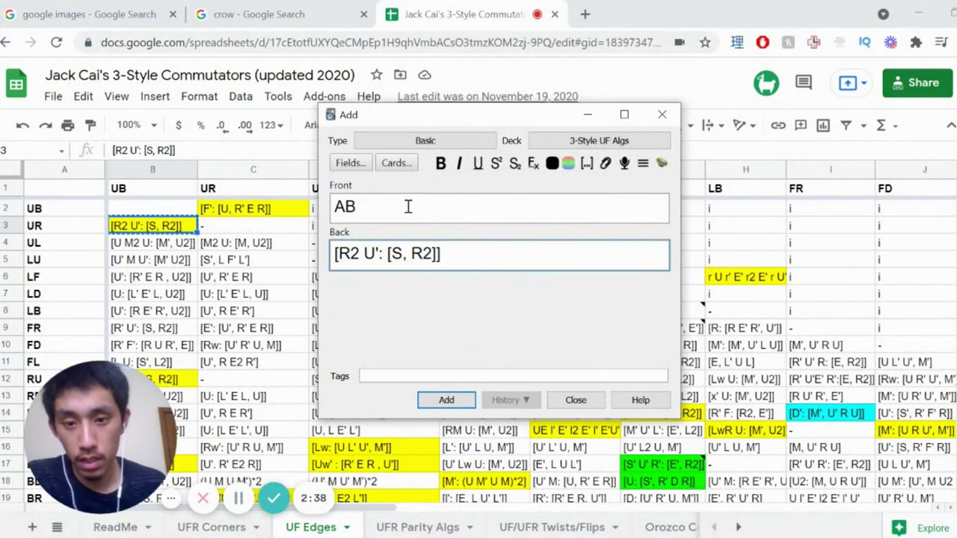
pyautogui.tripleClick(469, 260)
pyautogui.click(462, 259)
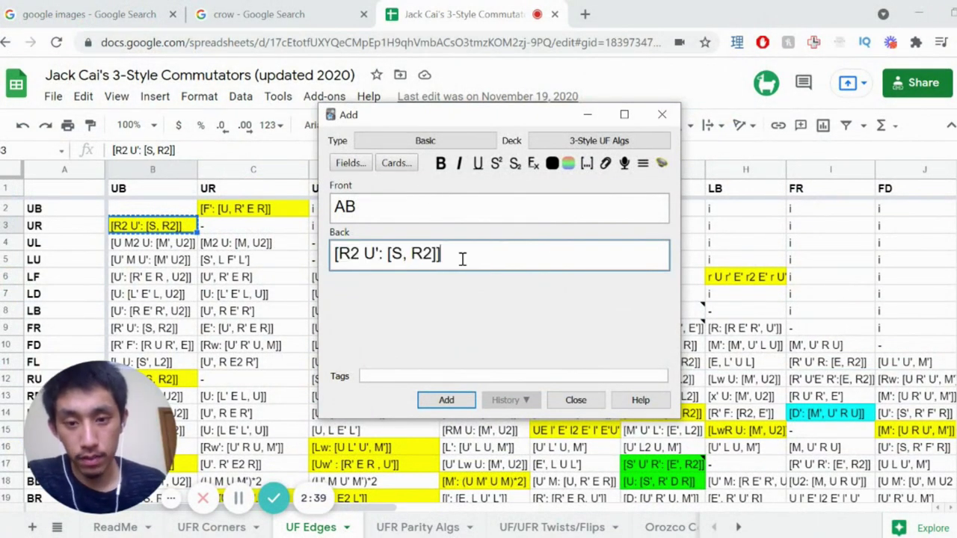
pyautogui.click(441, 401)
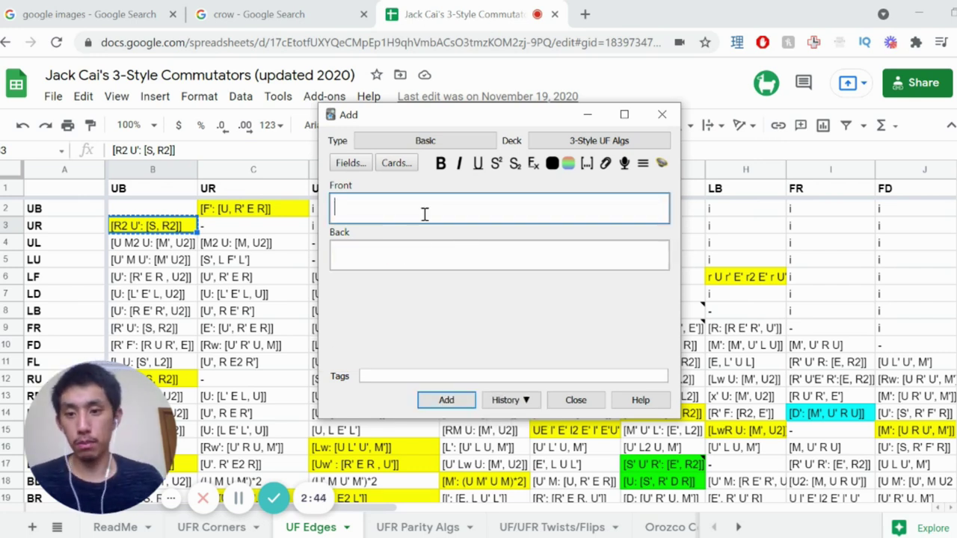
# Step: Add a BA card with the pasted algorithm edited to [R2 U': [R2, S]] on the back
pyautogui.write('BA')
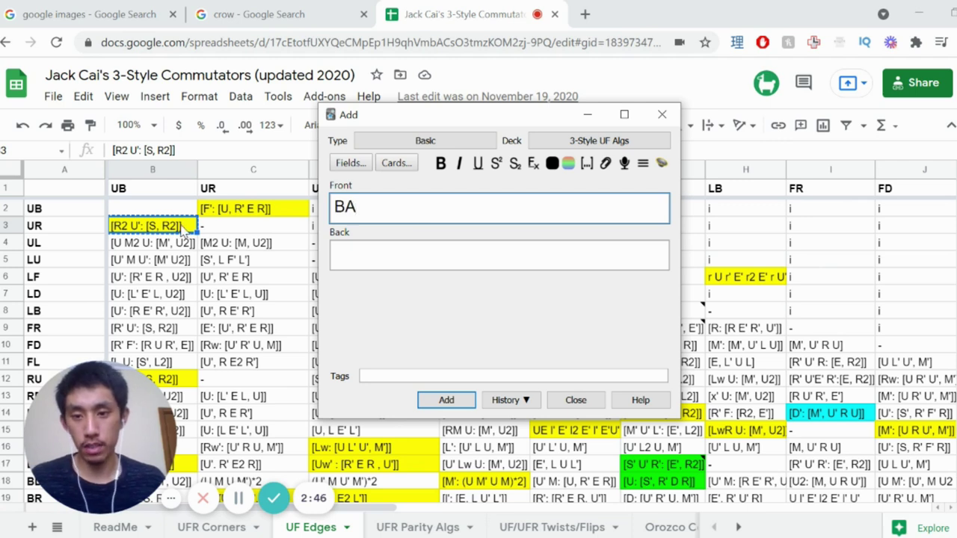
pyautogui.click(187, 222)
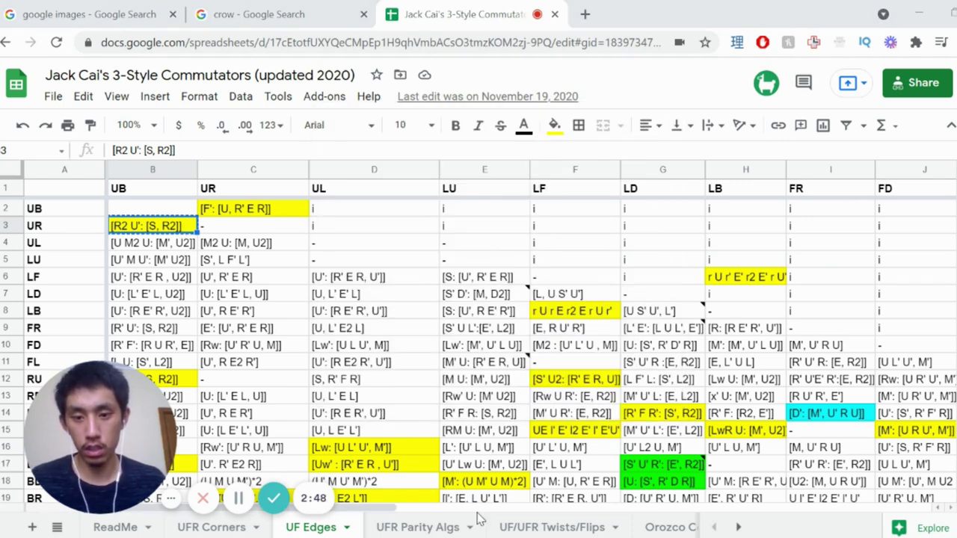
pyautogui.hotkey('alt', 'Tab')
pyautogui.click(472, 259)
pyautogui.hotkey('ctrl', 'v')
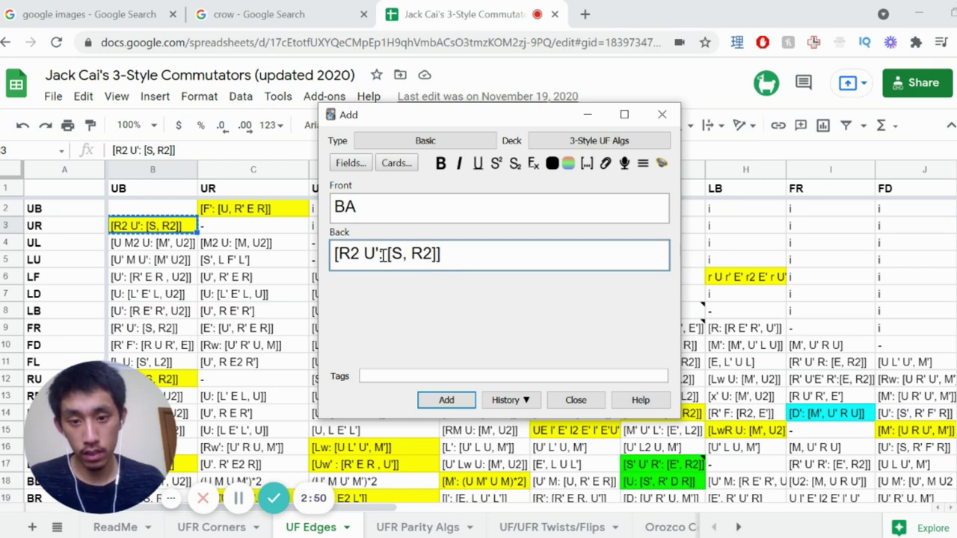
pyautogui.doubleClick(394, 255)
pyautogui.write('R2')
pyautogui.doubleClick(430, 254)
pyautogui.write('S')
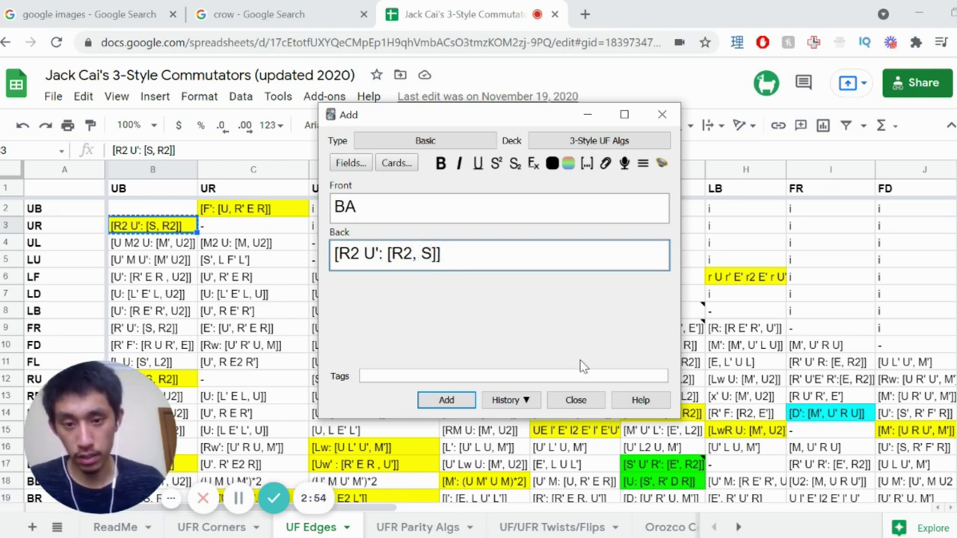
pyautogui.click(461, 402)
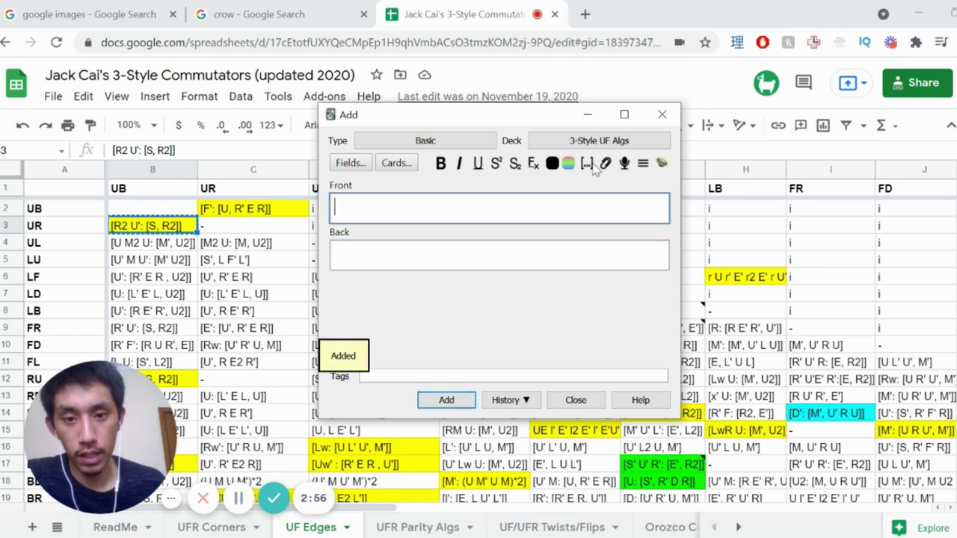
pyautogui.click(661, 114)
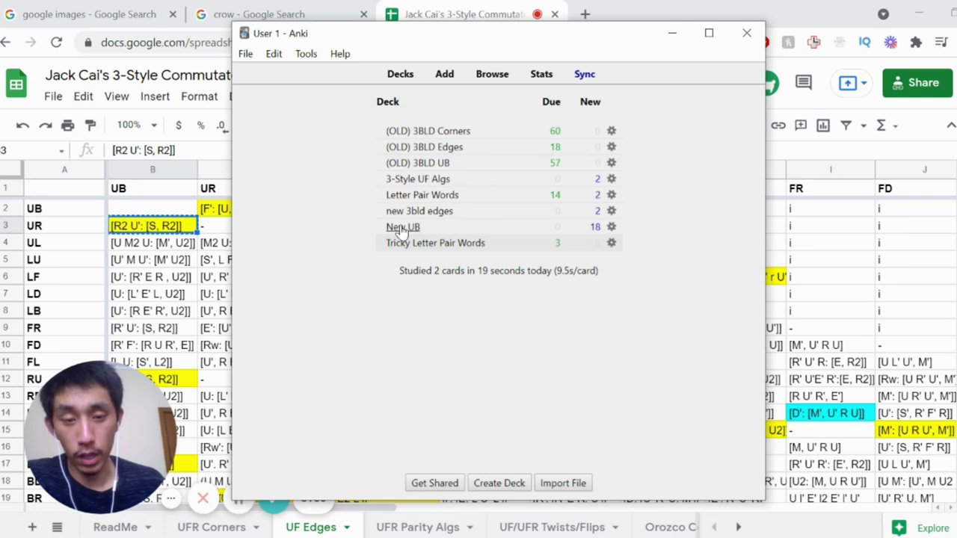
# Step: Open the 3-Style UF Algs deck and start studying it
pyautogui.click(417, 179)
pyautogui.click(572, 170)
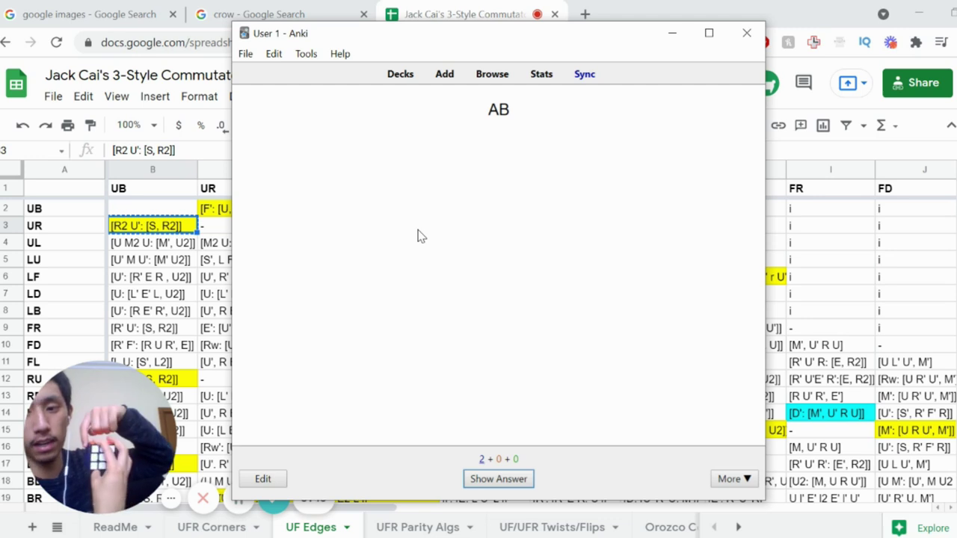
# Step: Rate the AB card Good and the BA card Again, then go back to Decks
pyautogui.click(523, 480)
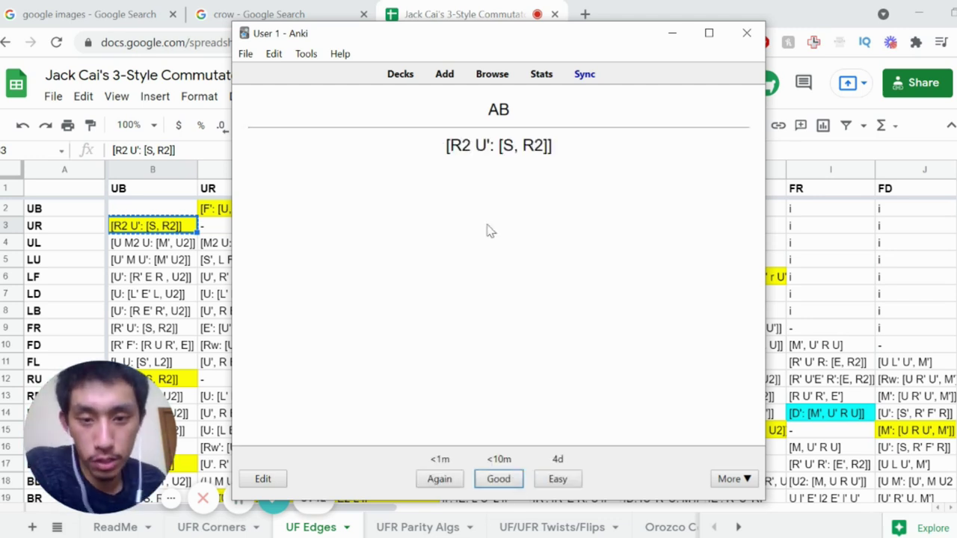
pyautogui.click(514, 484)
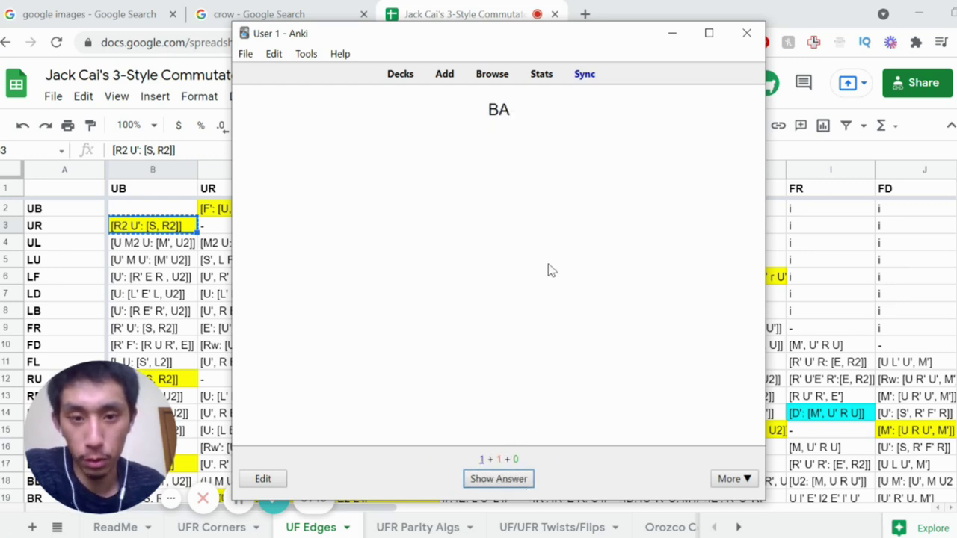
pyautogui.click(505, 482)
pyautogui.click(447, 480)
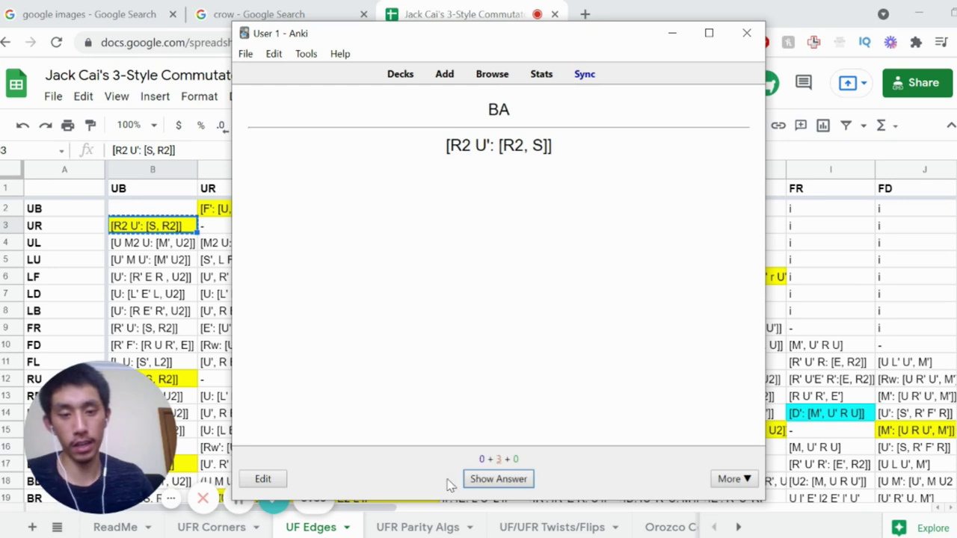
pyautogui.click(403, 74)
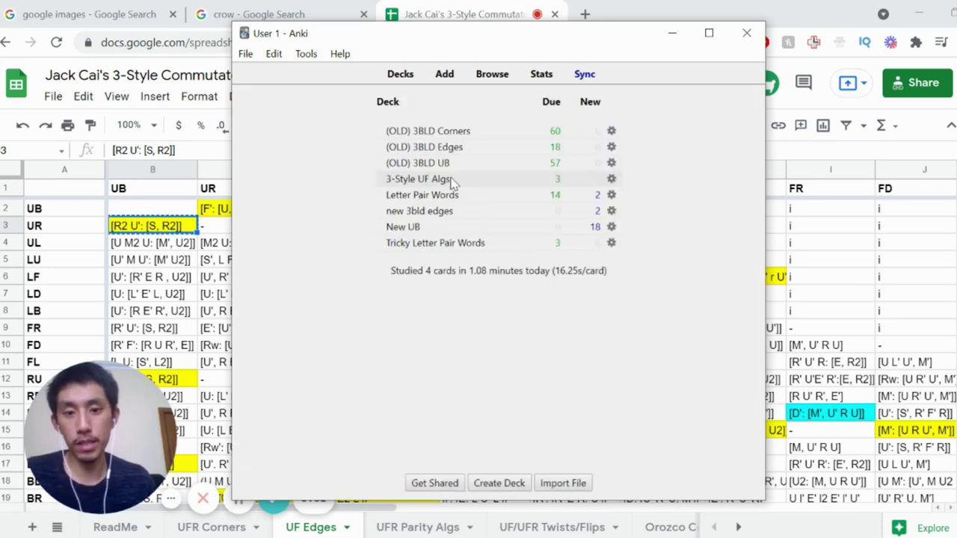